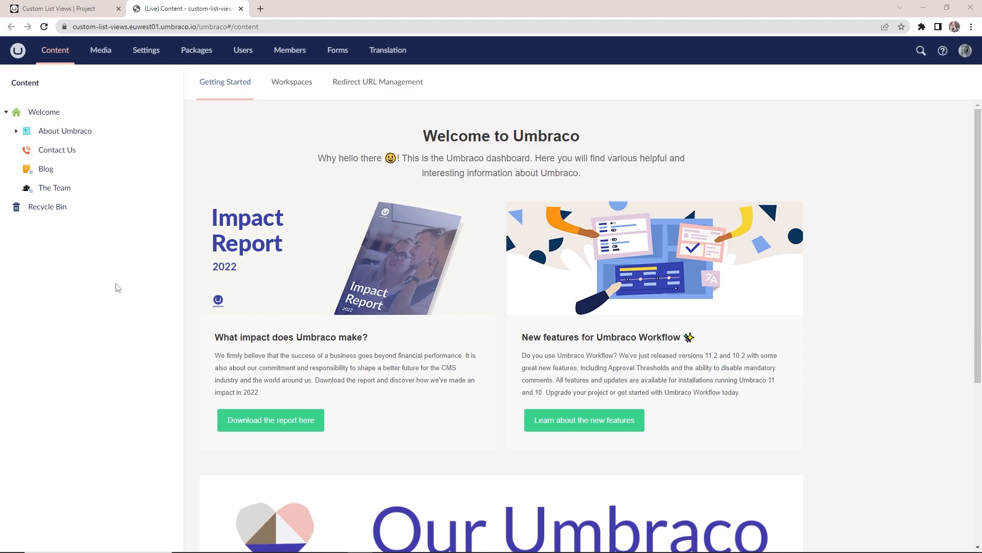
# Show The Team's child items in the list layout and examine the content fields of the third team member
pyautogui.click(56, 189)
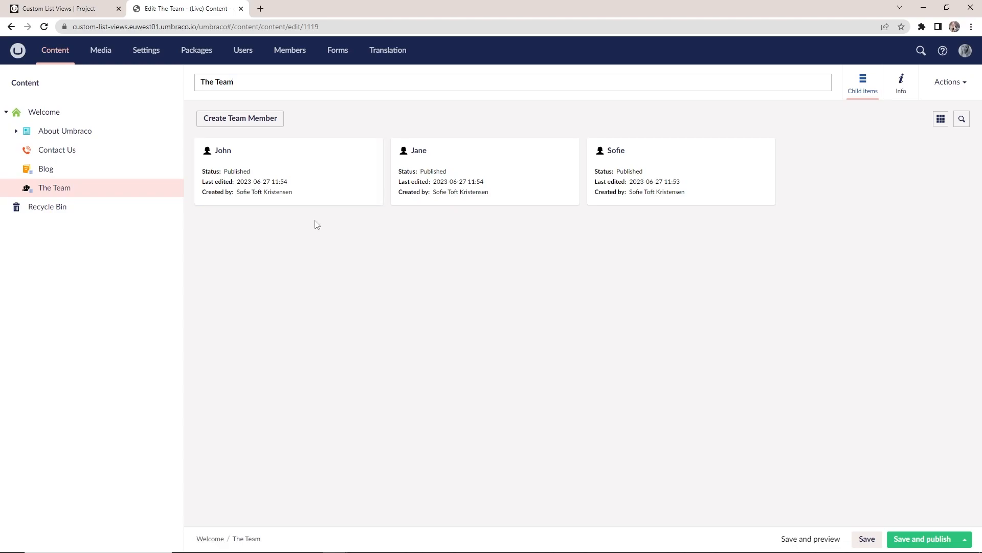
pyautogui.click(941, 119)
pyautogui.click(940, 159)
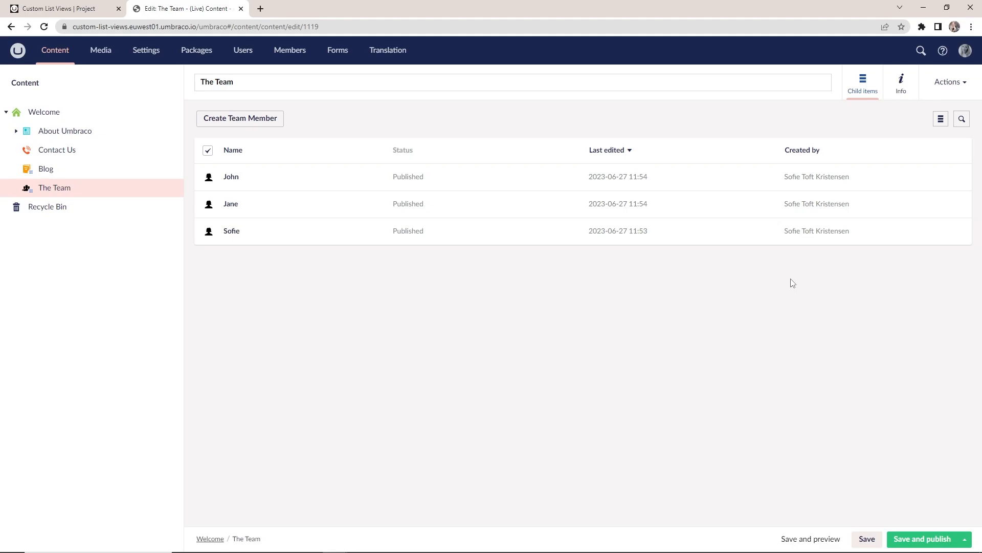
pyautogui.click(233, 231)
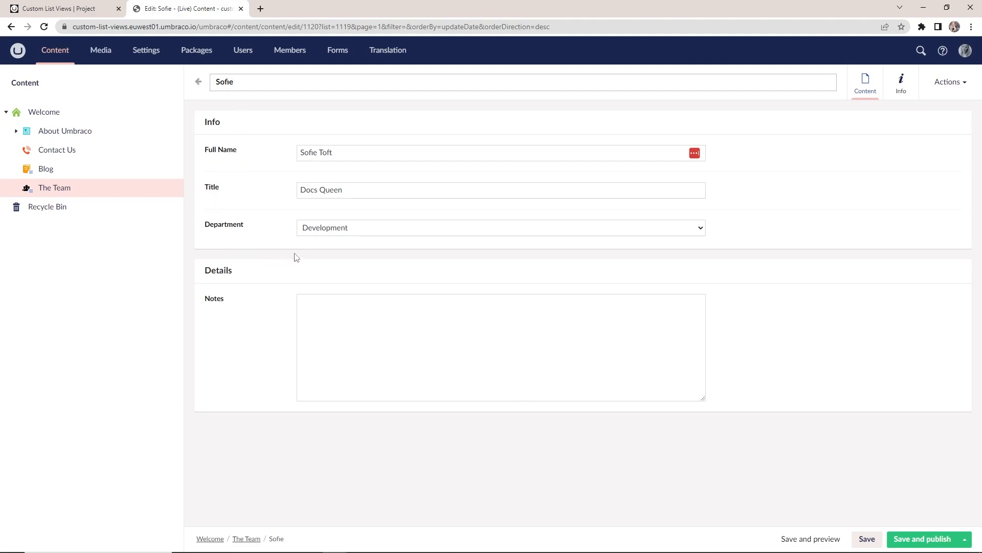
pyautogui.click(199, 81)
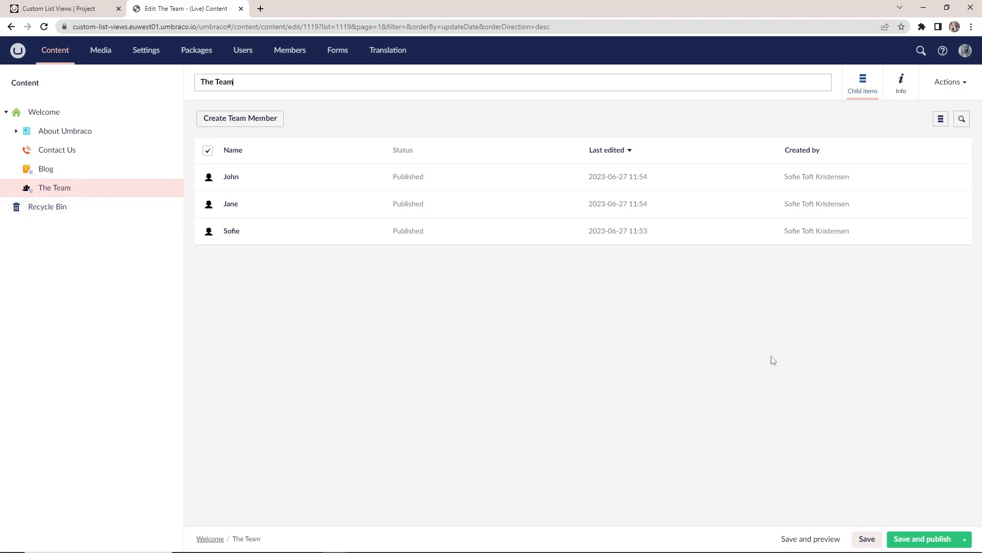
# Create a custom list view for the document type used by The Team page
pyautogui.click(916, 84)
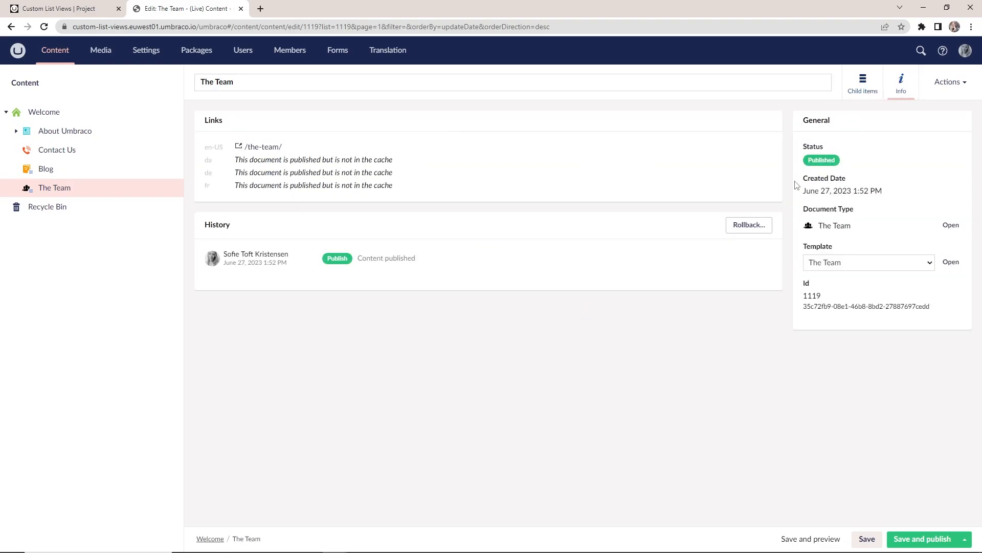
pyautogui.click(951, 226)
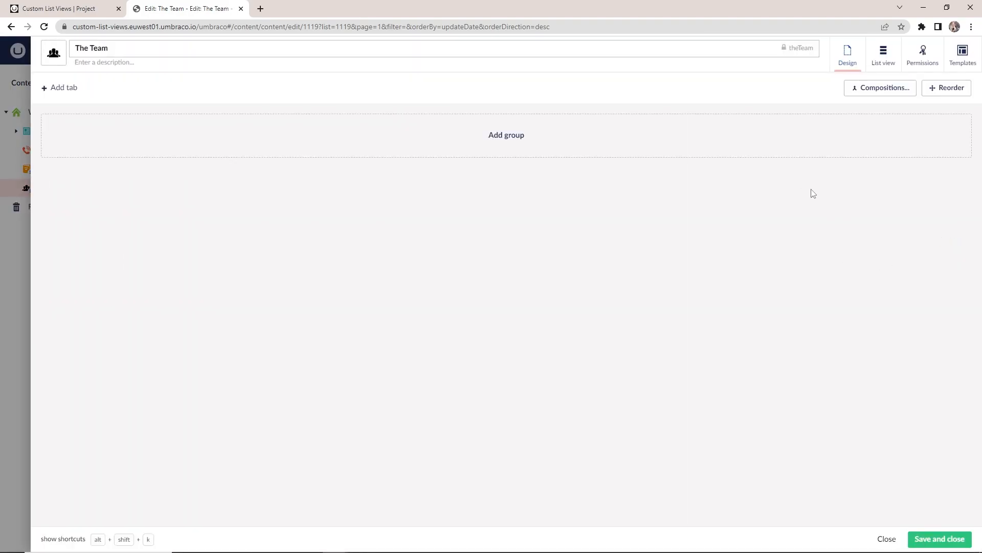
pyautogui.click(884, 58)
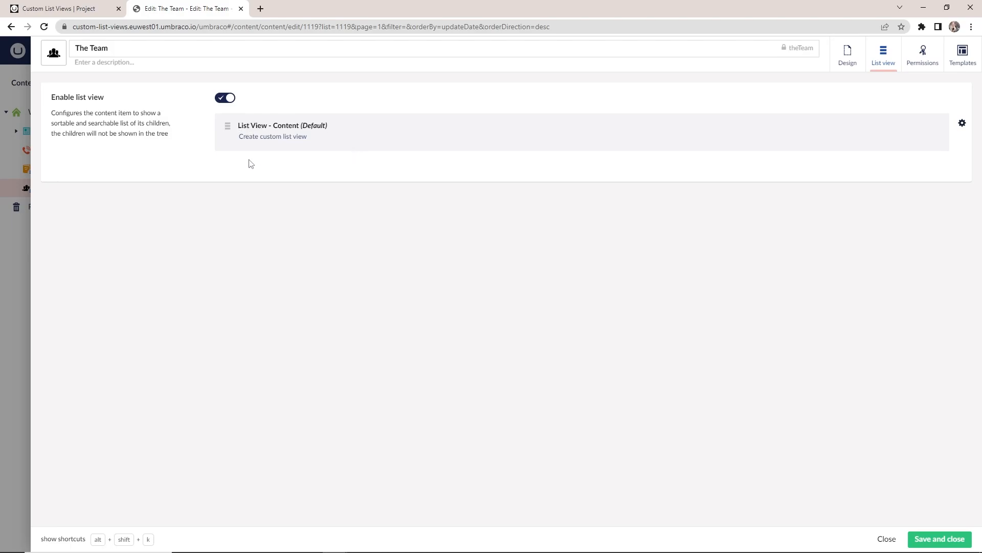
pyautogui.click(280, 137)
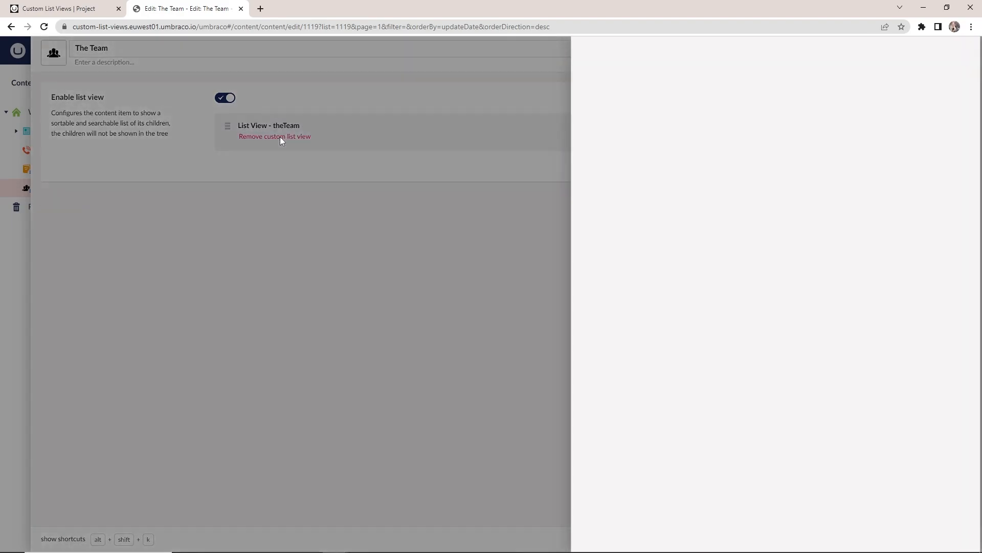
pyautogui.moveTo(977, 177)
pyautogui.mouseDown()
pyautogui.moveTo(974, 355)
pyautogui.moveTo(969, 163)
pyautogui.mouseUp()
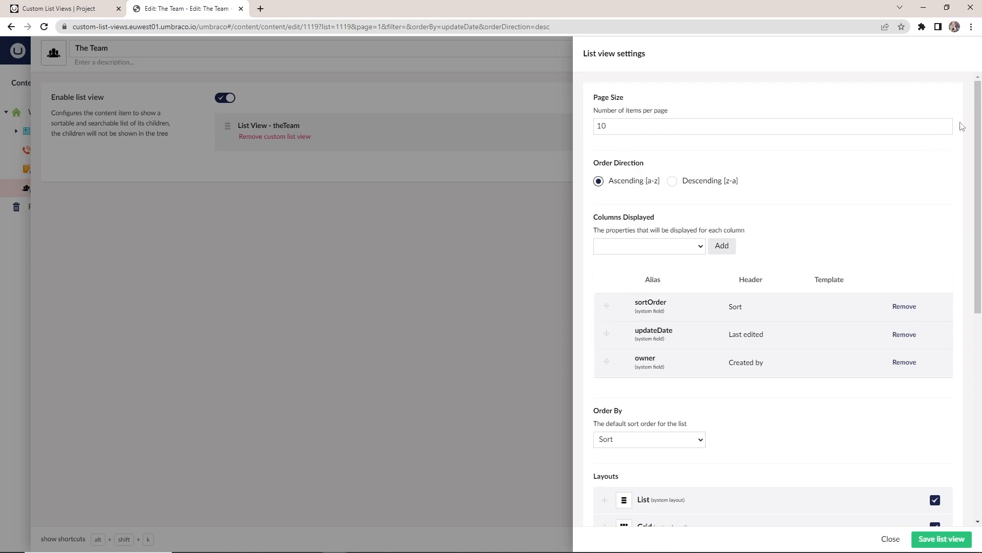
# Add the custom field fullName to the displayed columns of the list view
pyautogui.moveTo(978, 119); pyautogui.dragTo(975, 142)
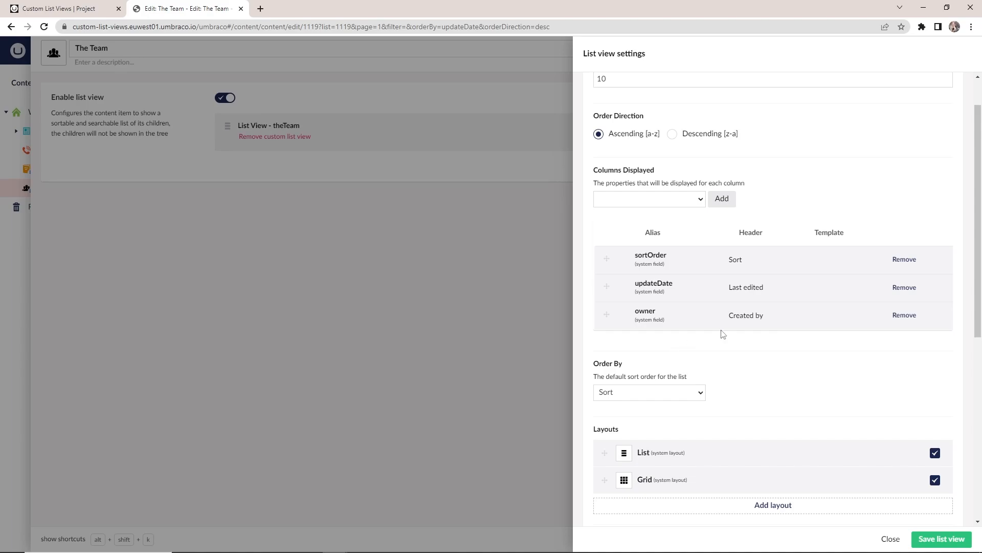
pyautogui.click(637, 202)
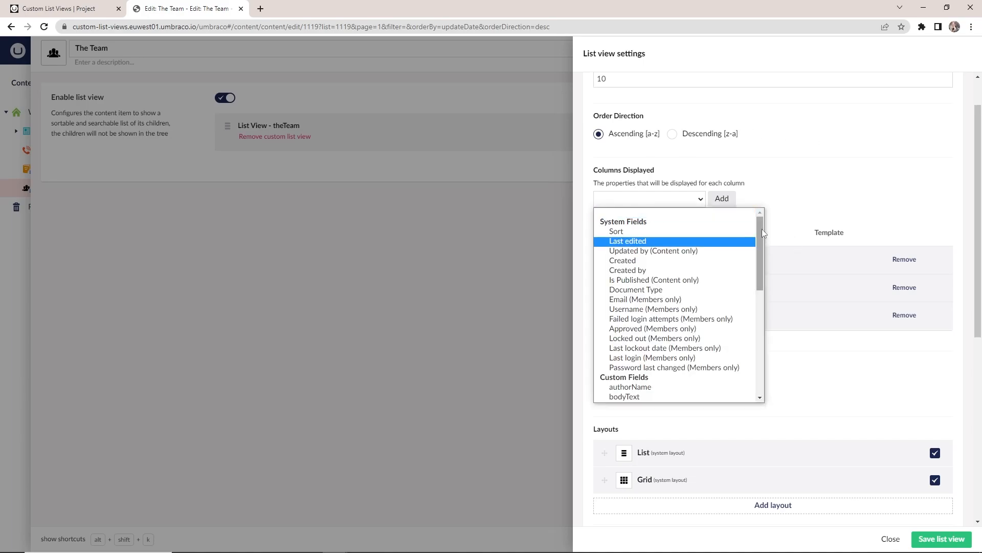
pyautogui.moveTo(762, 229); pyautogui.dragTo(762, 229)
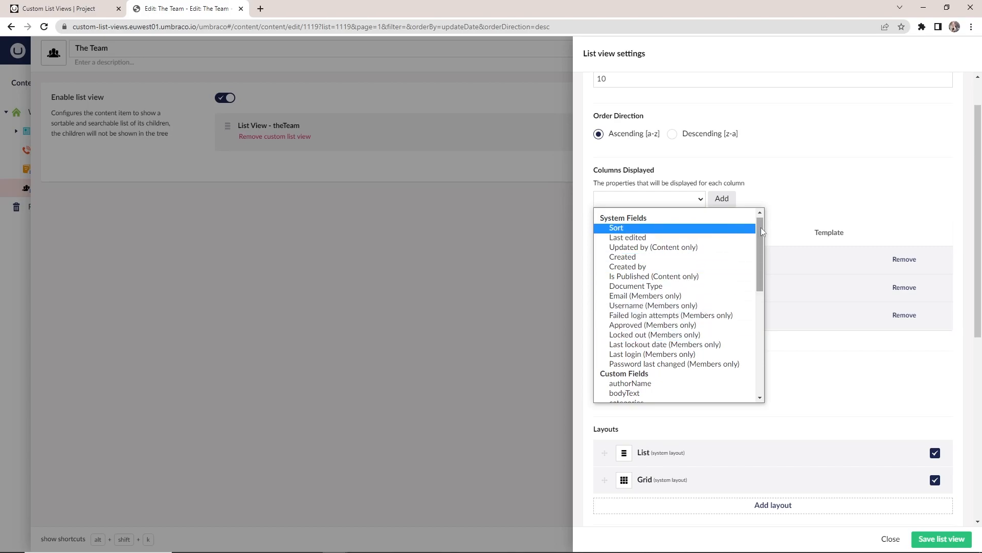
pyautogui.moveTo(760, 228); pyautogui.dragTo(757, 277)
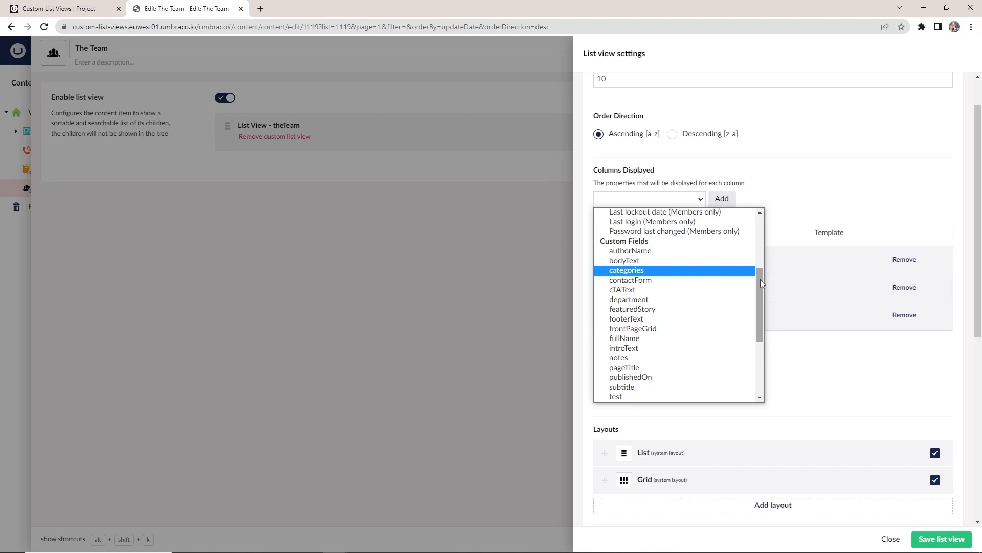
pyautogui.moveTo(760, 279); pyautogui.dragTo(760, 290)
pyautogui.click(653, 310)
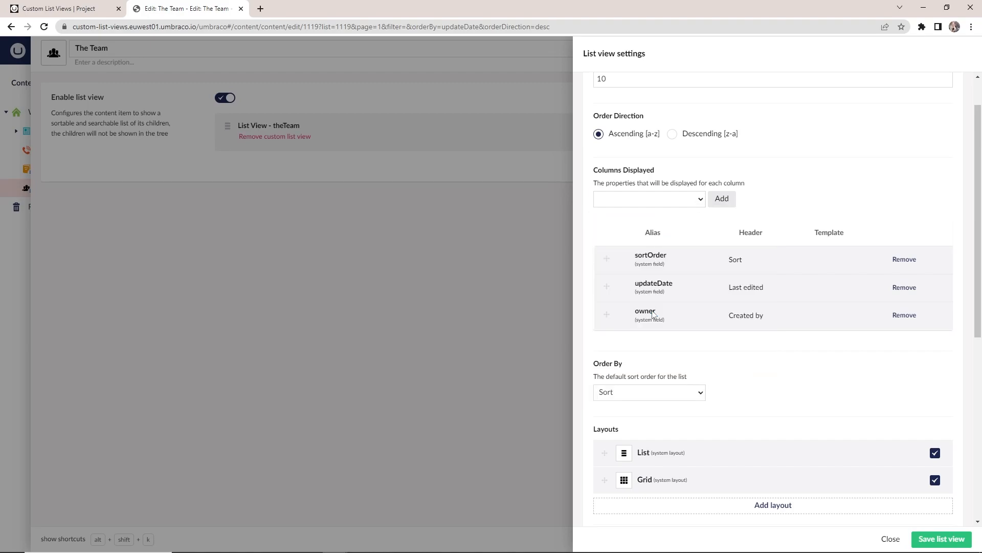
pyautogui.click(729, 203)
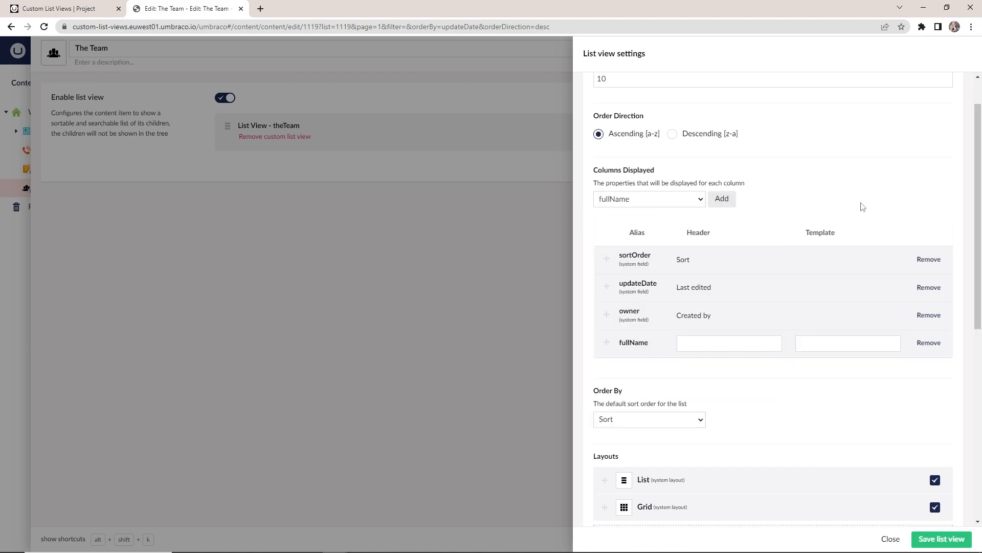
# Add the custom field title to the displayed columns of the list view
pyautogui.click(657, 203)
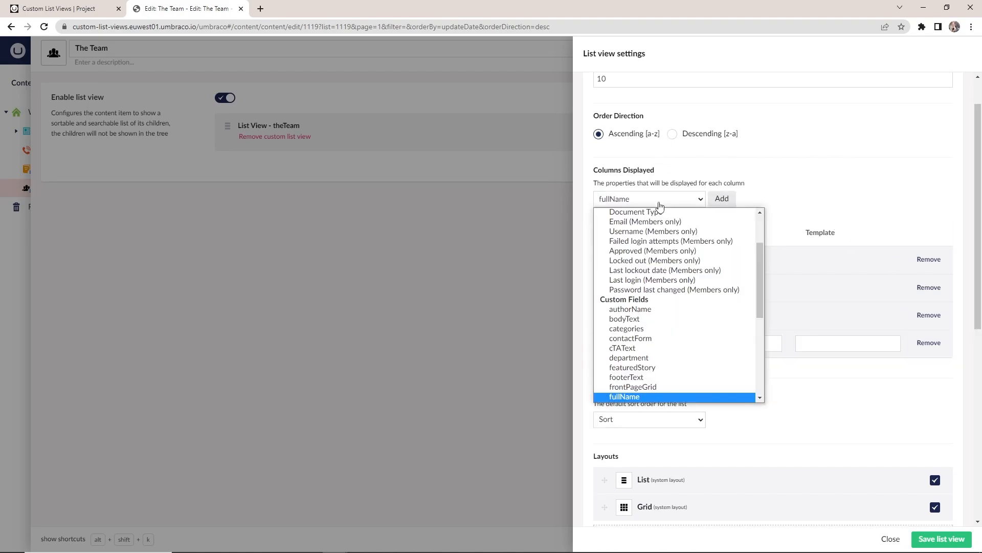
pyautogui.moveTo(759, 253); pyautogui.dragTo(762, 293)
pyautogui.click(629, 370)
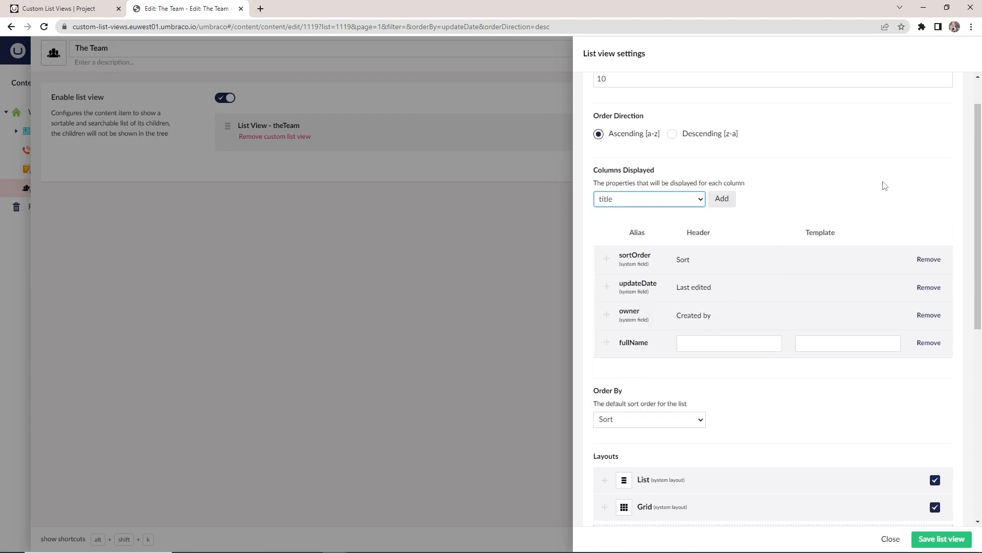
pyautogui.click(723, 204)
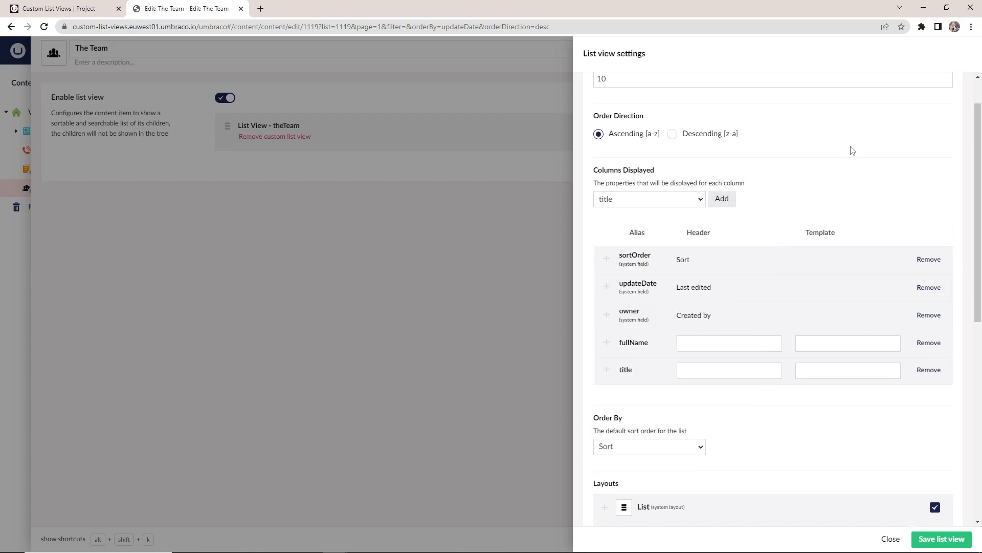
# Set the header of the fullName column to "Full name" and of the title column to "Title"
pyautogui.scroll(-1, 856, 150)
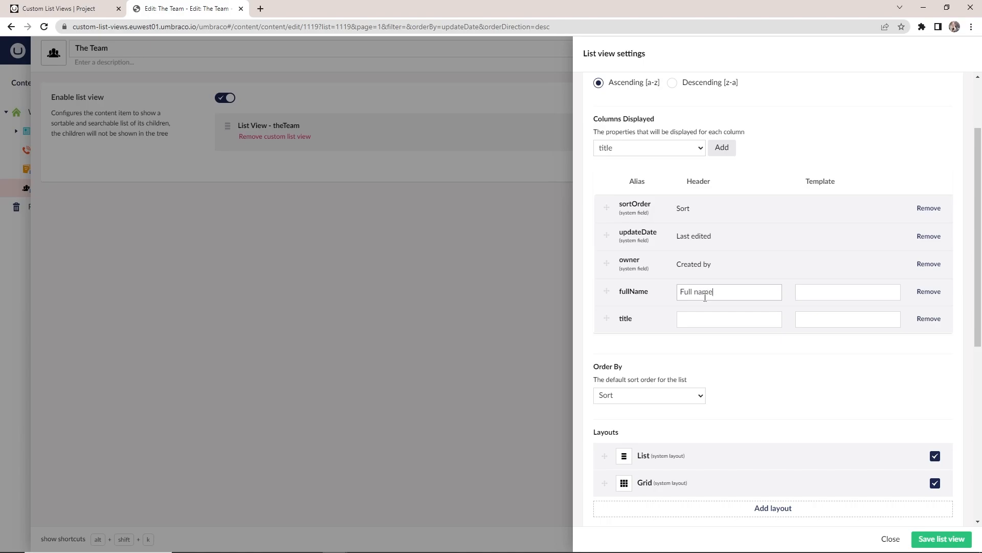
pyautogui.click(708, 320)
pyautogui.click(727, 345)
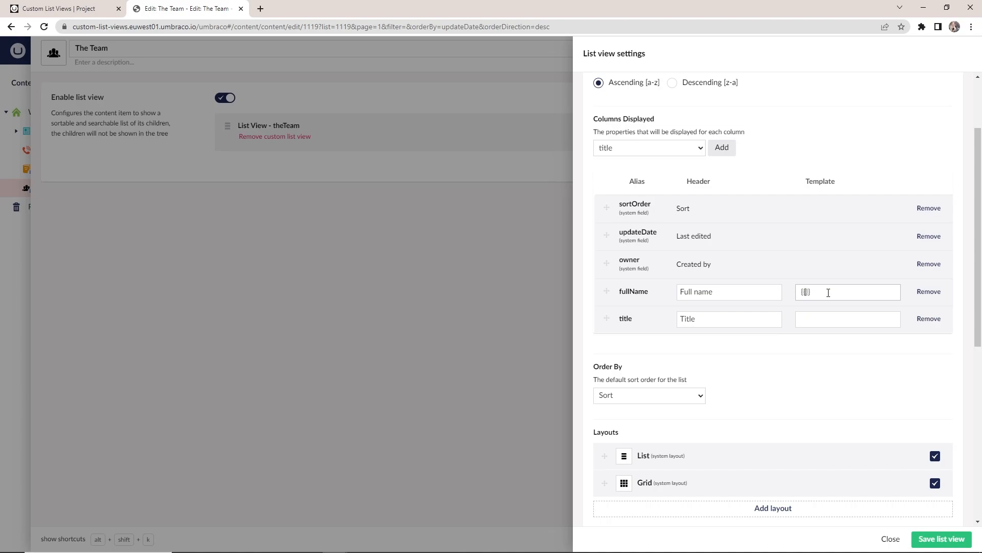
# Set the template of both the fullName and title columns to {{ value }}
pyautogui.write('value')
pyautogui.moveTo(841, 294); pyautogui.dragTo(800, 290)
pyautogui.hotkey('ctrl', 'c')
pyautogui.click(816, 321)
pyautogui.hotkey('ctrl', 'v')
# Reorder the columns to fullName, title, updateDate, and remove the sortOrder and owner columns
pyautogui.moveTo(604, 290); pyautogui.dragTo(612, 199)
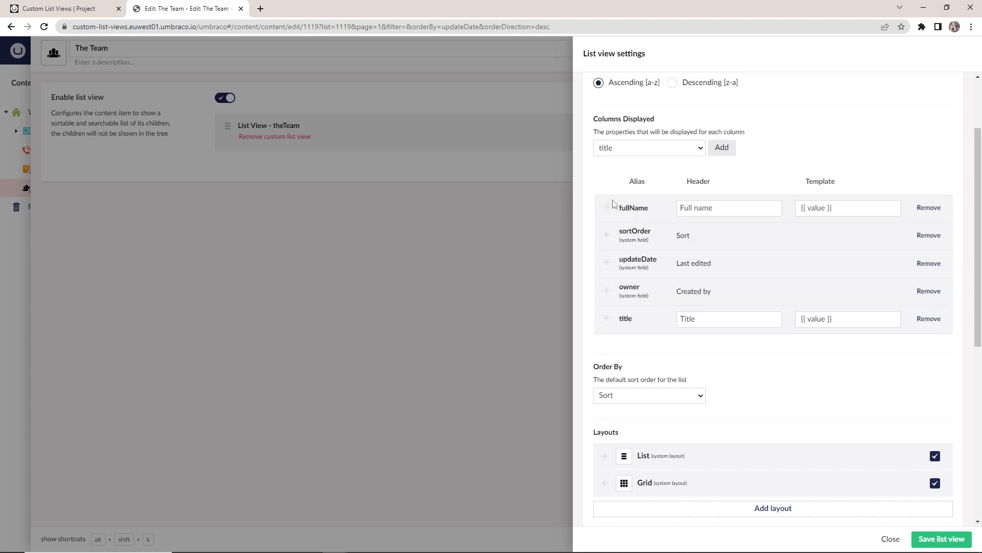
pyautogui.moveTo(606, 320); pyautogui.dragTo(607, 231)
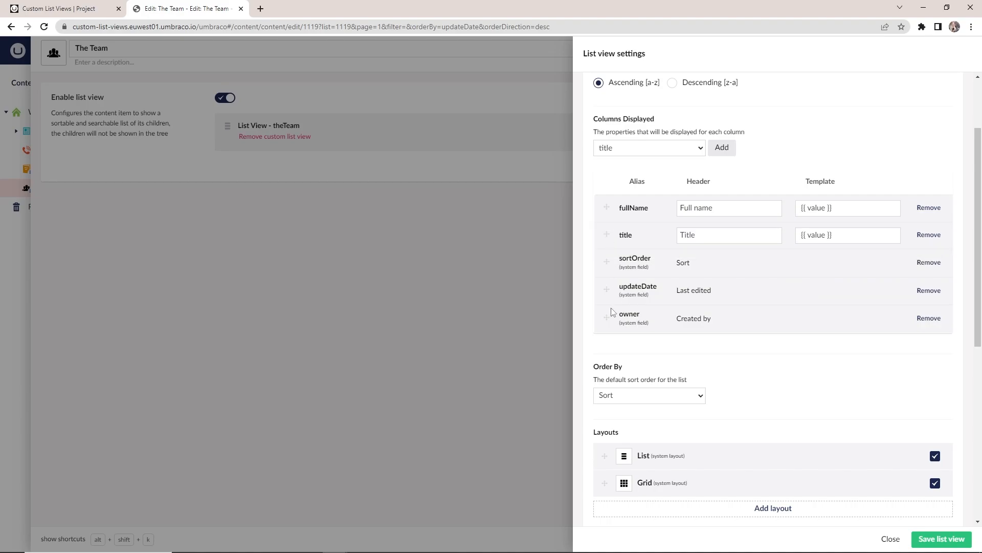
pyautogui.moveTo(609, 289); pyautogui.dragTo(609, 262)
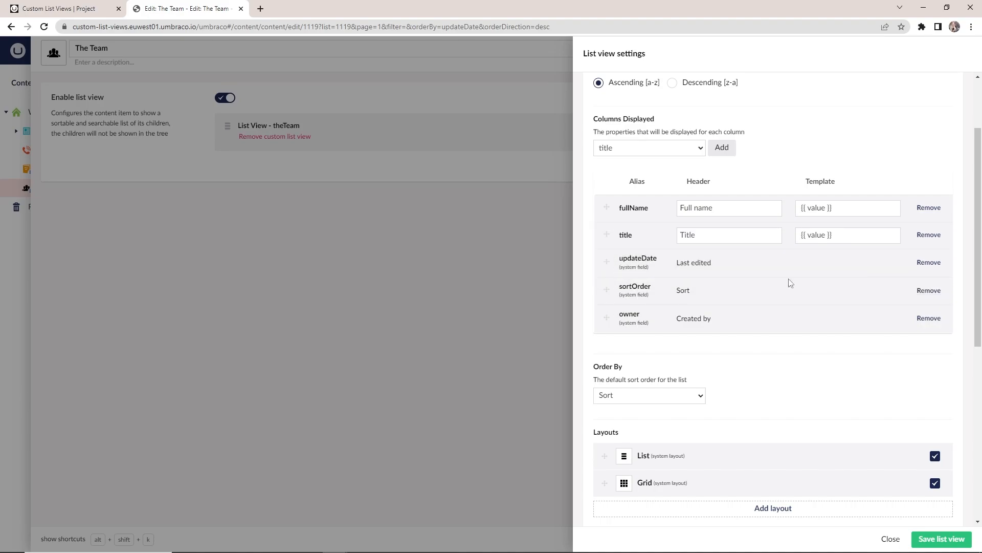
pyautogui.click(928, 290)
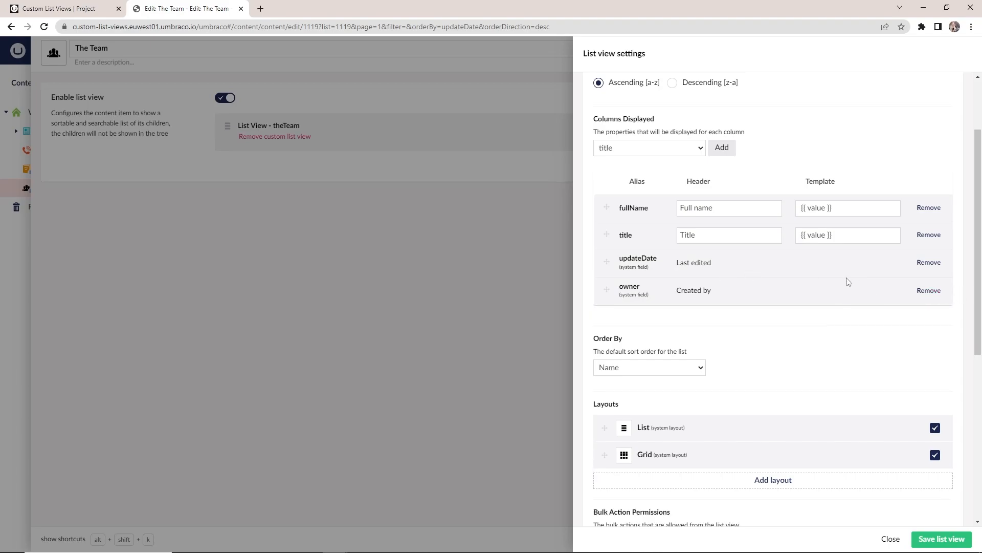
pyautogui.click(932, 291)
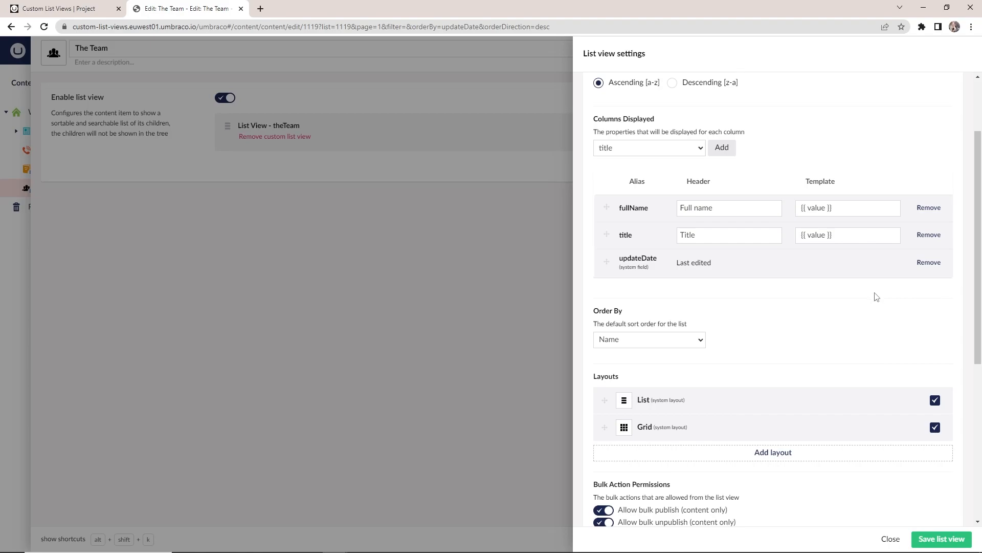
# Set the list view's default sort order to Full name
pyautogui.scroll(1, 876, 296)
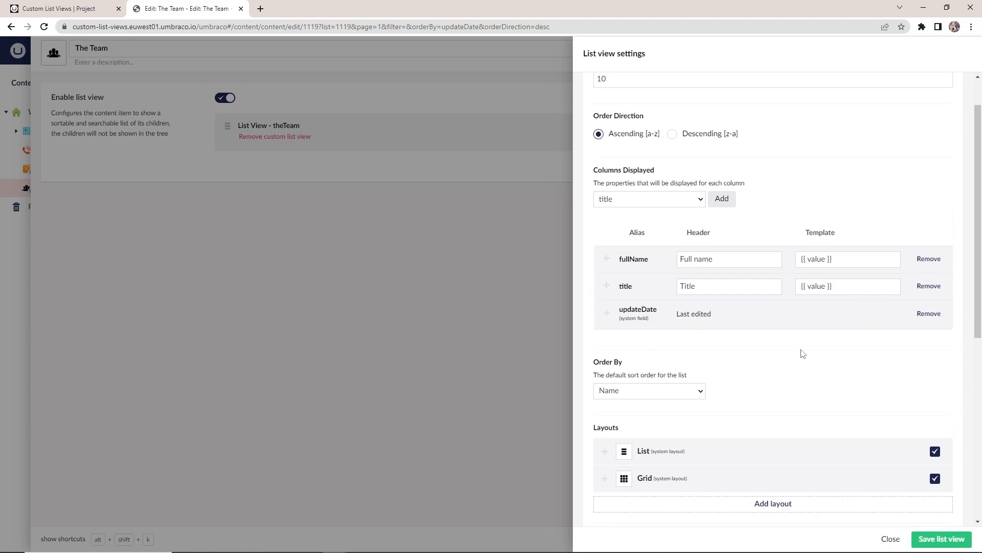
pyautogui.moveTo(979, 154); pyautogui.dragTo(975, 211)
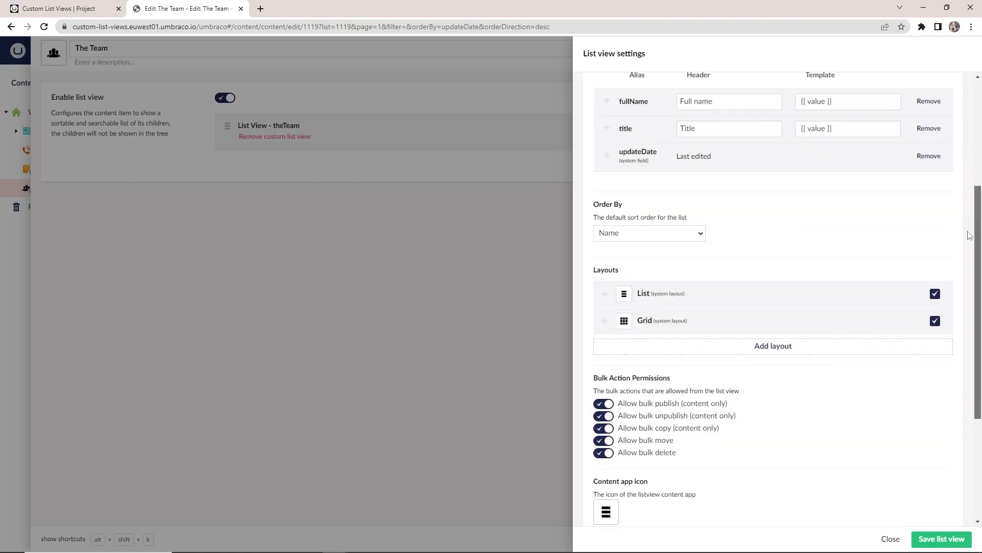
pyautogui.click(677, 239)
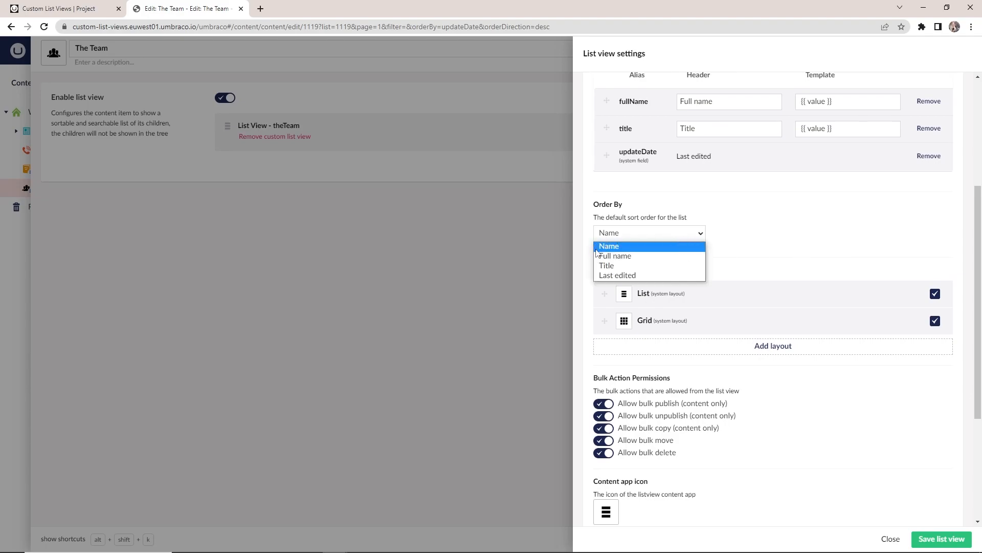
pyautogui.click(614, 256)
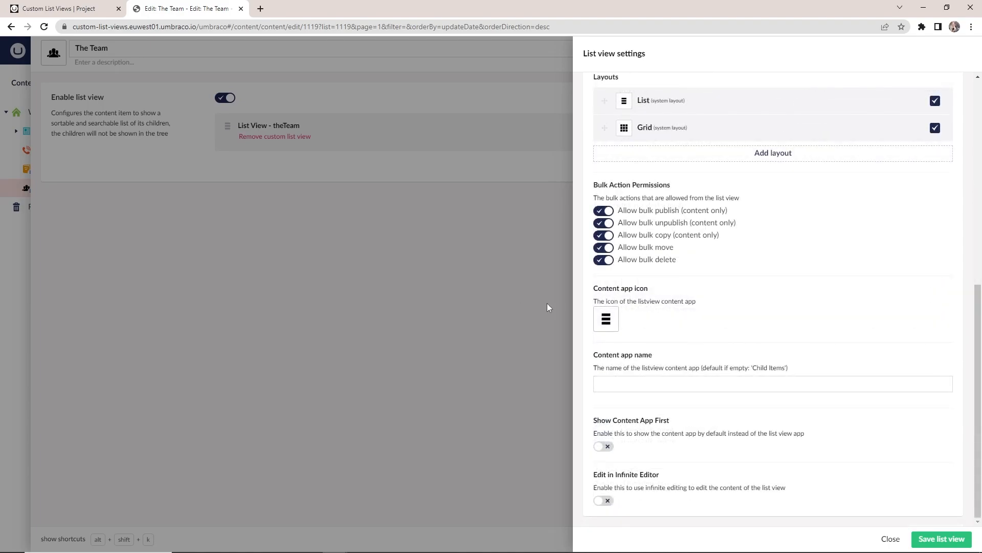
# Change the list view's content app icon to the black three-person group icon
pyautogui.click(606, 318)
pyautogui.moveTo(978, 129); pyautogui.dragTo(978, 475)
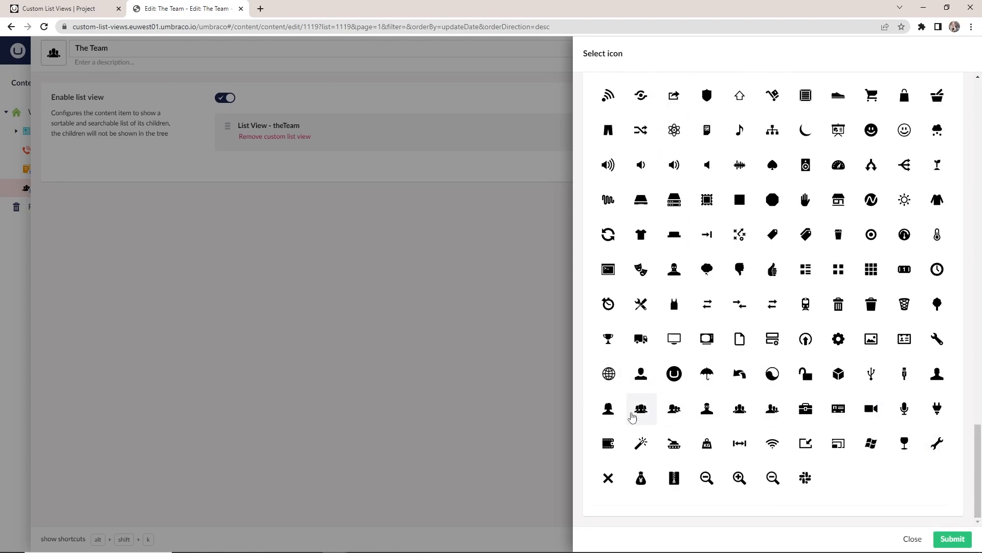
pyautogui.click(639, 409)
# Name the content app Members, and save the list view settings and the document type
pyautogui.click(700, 382)
pyautogui.write('Memb')
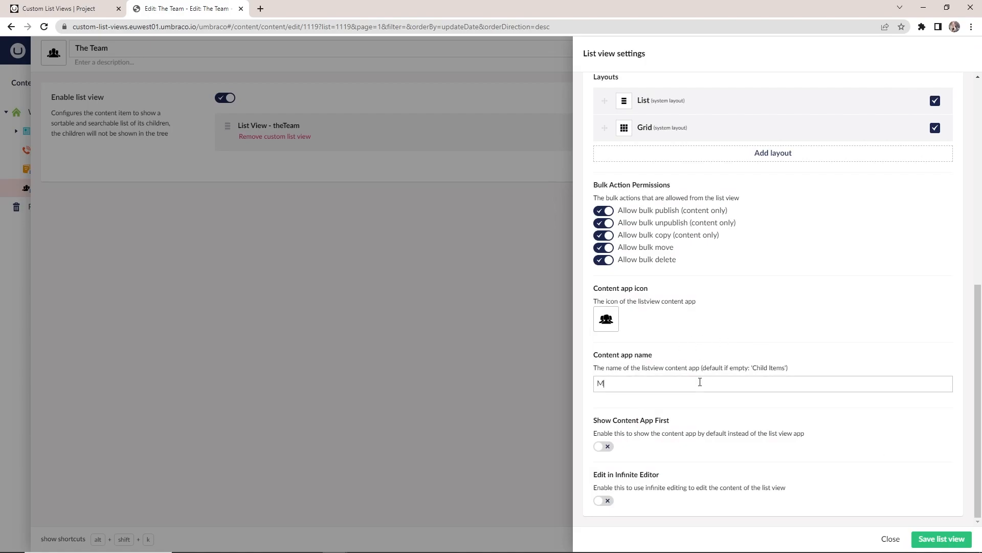
pyautogui.press('BackSpace')
pyautogui.press('BackSpace')
pyautogui.write('mbers')
pyautogui.click(940, 539)
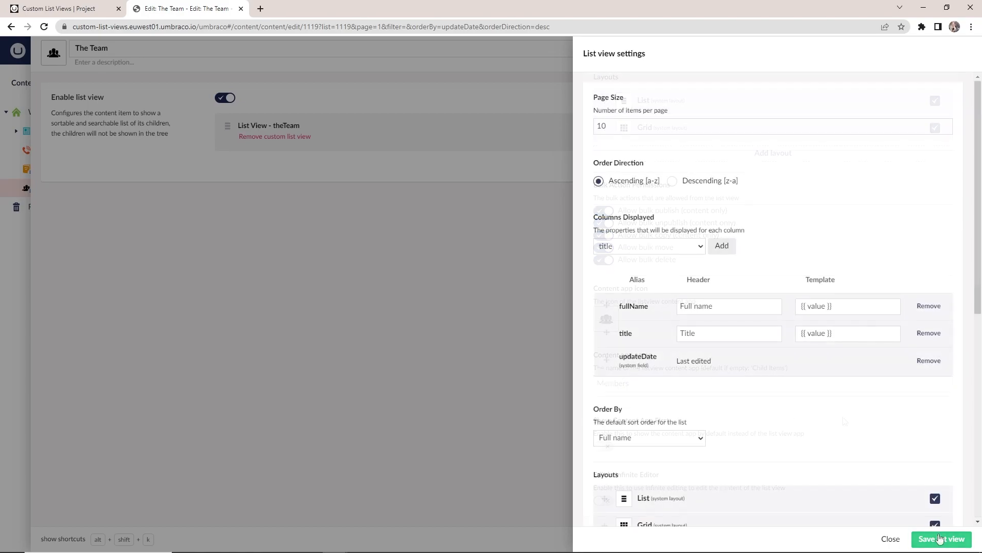
pyautogui.click(932, 540)
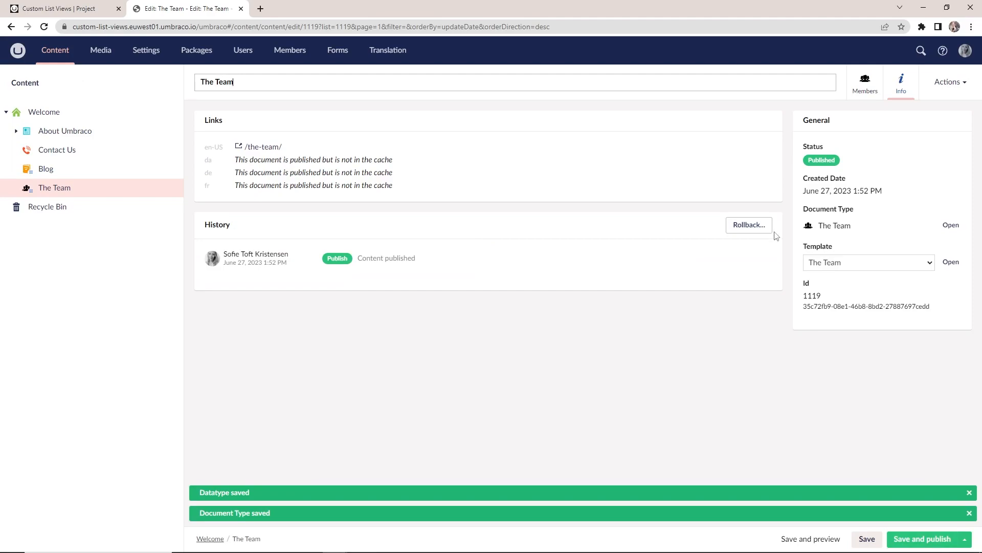
# View The Team's customized Members list and switch it to the grid layout
pyautogui.click(870, 87)
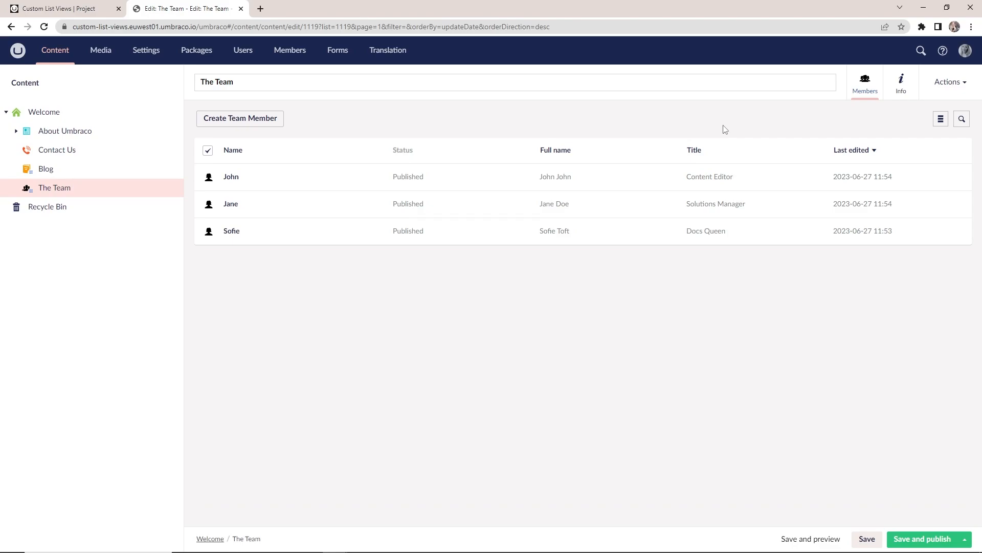
pyautogui.click(940, 122)
pyautogui.click(940, 158)
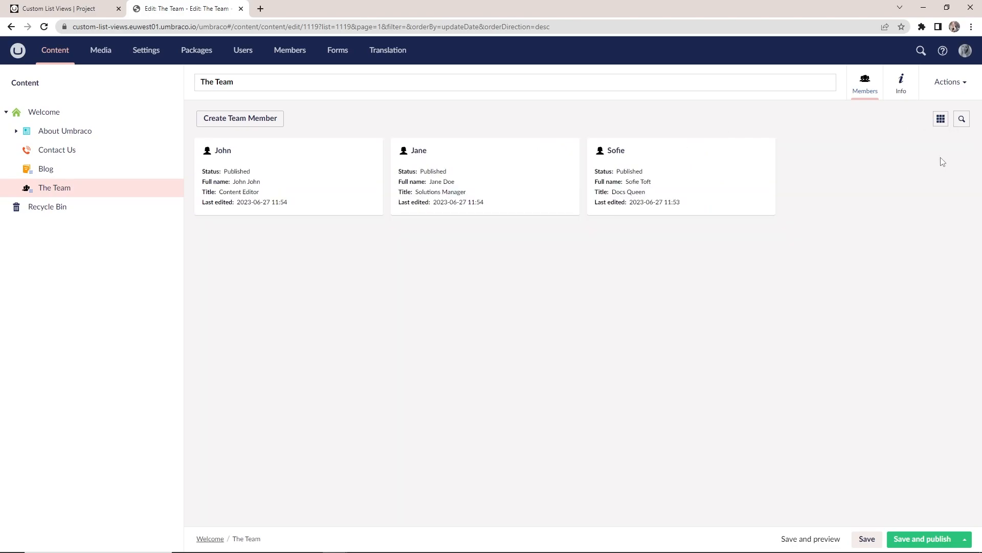